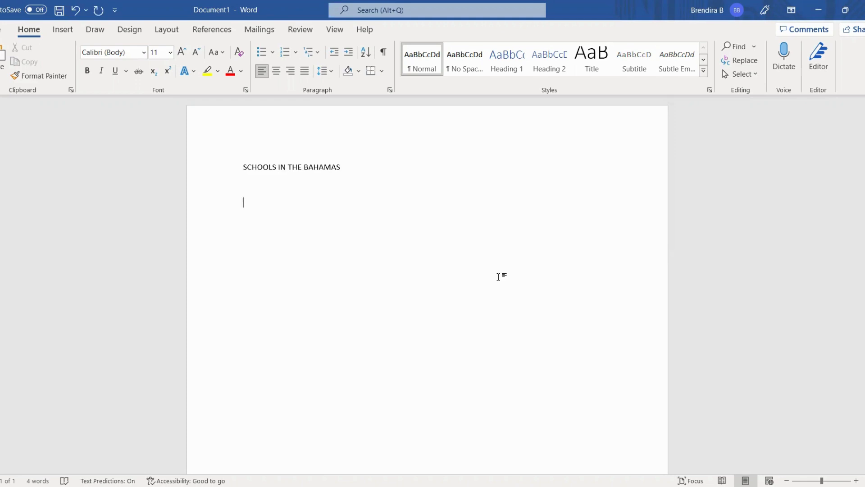
Start the column heading row below the title with ISLAND, followed by two tab stops
{"action": "type", "text": "ISLAND IN TH"}
{"action": "type", "text": "E"}
{"action": "key", "text": "BackSpace"}
{"action": "key", "text": "BackSpace"}
{"action": "key", "text": "BackSpace"}
{"action": "key", "text": "BackSpace"}
{"action": "key", "text": "BackSpace"}
{"action": "key", "text": "BackSpace"}
{"action": "key", "text": "Tab"}
{"action": "key", "text": "Tab"}
Add the headings NUMBER OF PRIMARY SCHOOLS and NUMBER OF HIGH SCHOOLS on the same line, separated by tabs
{"action": "type", "text": "NUMBER OF "}
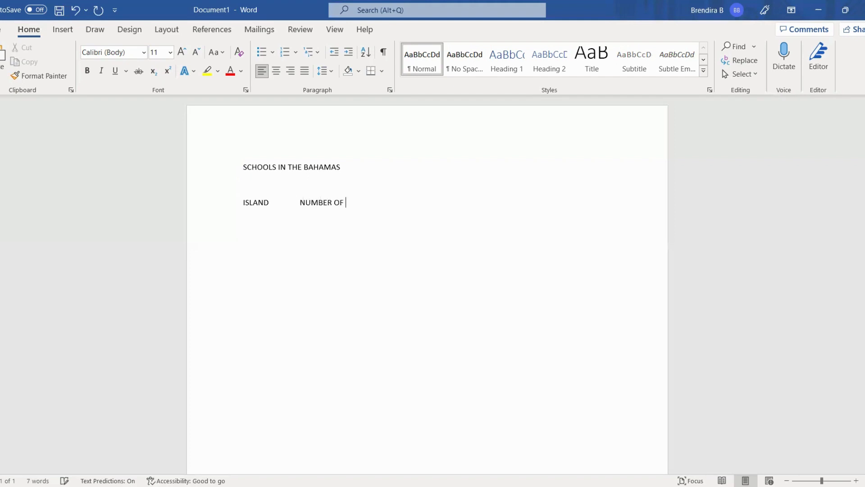
{"action": "type", "text": "P"}
{"action": "key", "text": "BackSpace"}
{"action": "type", "text": "PRIMARY SCHOOLS"}
{"action": "key", "text": "Tab"}
{"action": "type", "text": "NUMBER O"}
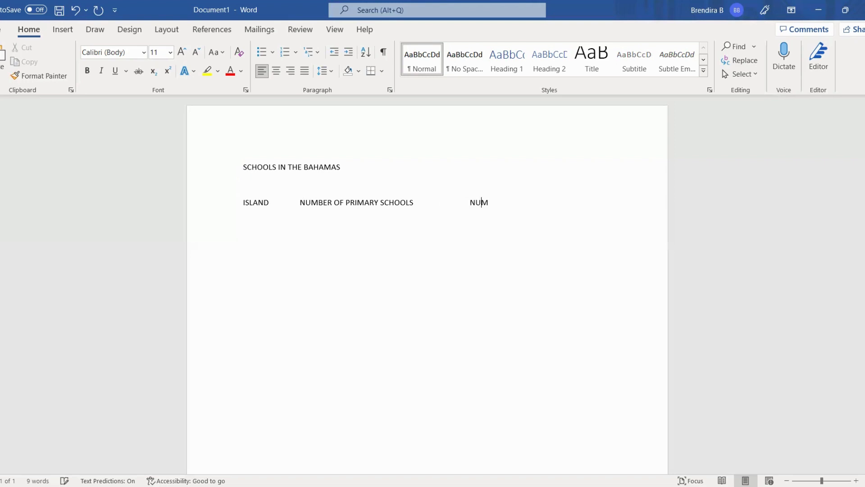
{"action": "type", "text": "F HIGH SCHOOLS"}
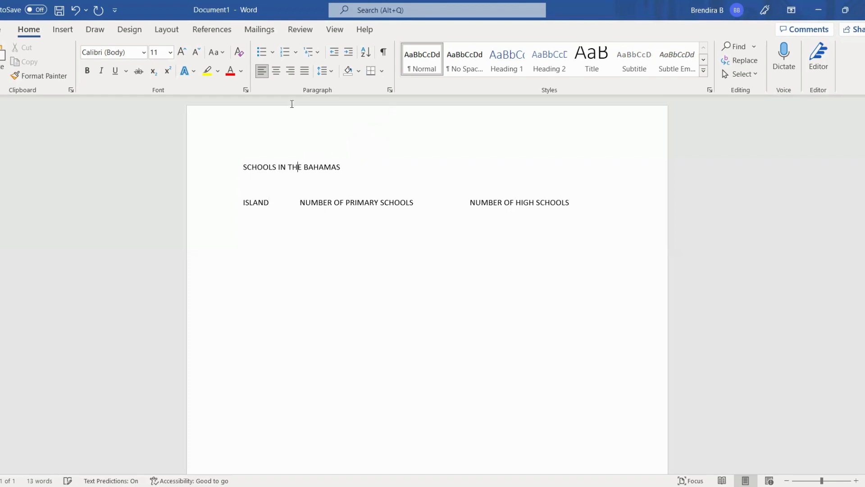
Centre the SCHOOLS IN THE BAHAMAS title above the column headings
{"action": "left_click", "coordinate": [278, 71]}
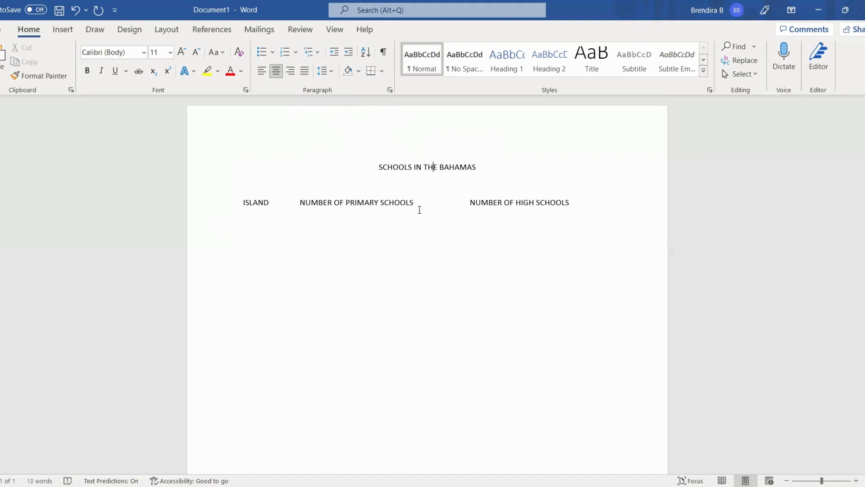
{"action": "left_click", "coordinate": [605, 212]}
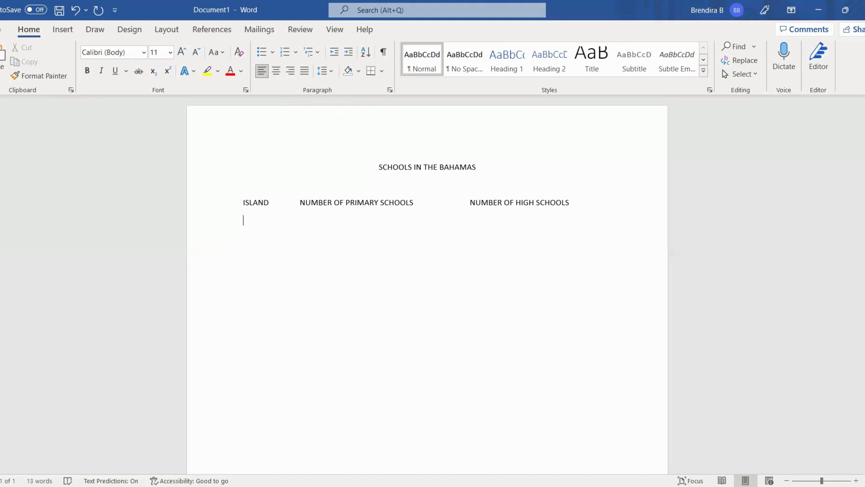
List EXUMA, NASSAU, GRAND BAHAMA and ELEUTHERA on separate lines under the ISLAND heading
{"action": "type", "text": "EXUMA"}
{"action": "key", "text": "Return"}
{"action": "type", "text": "NASSAU"}
{"action": "key", "text": "Return"}
{"action": "type", "text": "GRAND BAHA"}
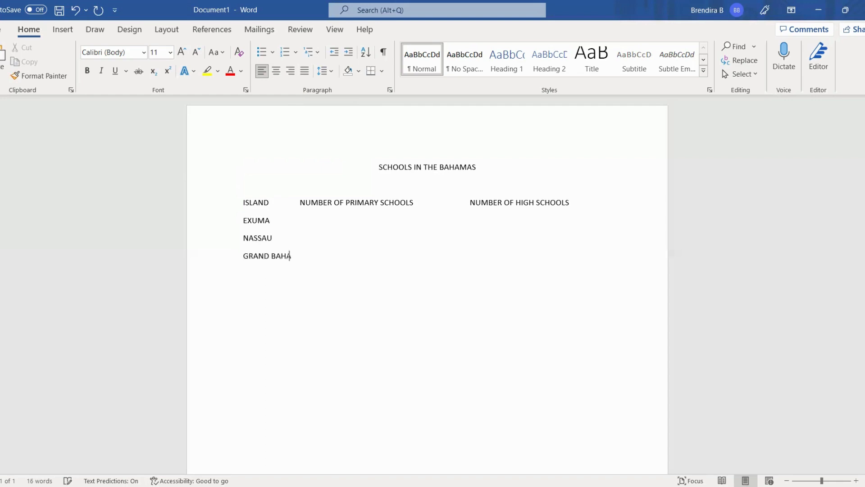
{"action": "type", "text": "MA "}
{"action": "type", "text": "ELEUTHRA"}
{"action": "key", "text": "BackSpace"}
{"action": "key", "text": "BackSpace"}
{"action": "key", "text": "BackSpace"}
{"action": "type", "text": "HERA"}
{"action": "mouse_move", "coordinate": [300, 201]}
{"action": "left_mouse_down"}
{"action": "mouse_move", "coordinate": [299, 226]}
{"action": "mouse_move", "coordinate": [302, 215]}
{"action": "left_mouse_up"}
{"action": "left_click", "coordinate": [300, 203]}
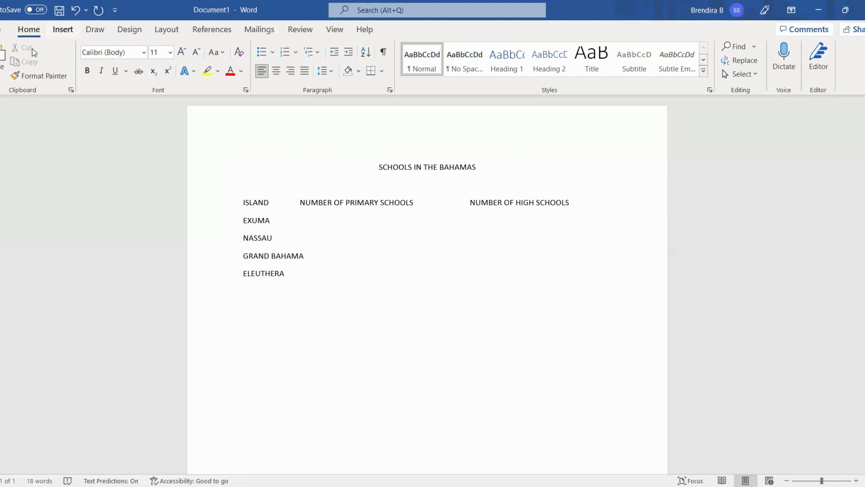
{"action": "left_click", "coordinate": [63, 29]}
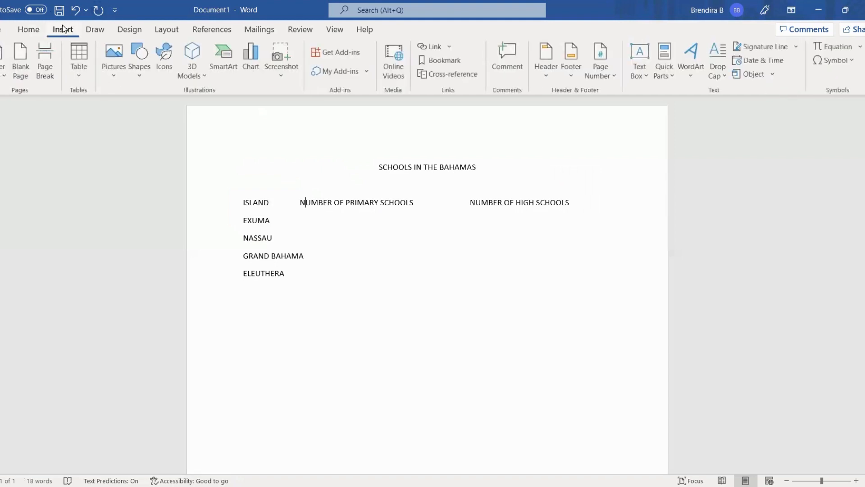
{"action": "left_click", "coordinate": [140, 76]}
{"action": "left_click", "coordinate": [147, 107]}
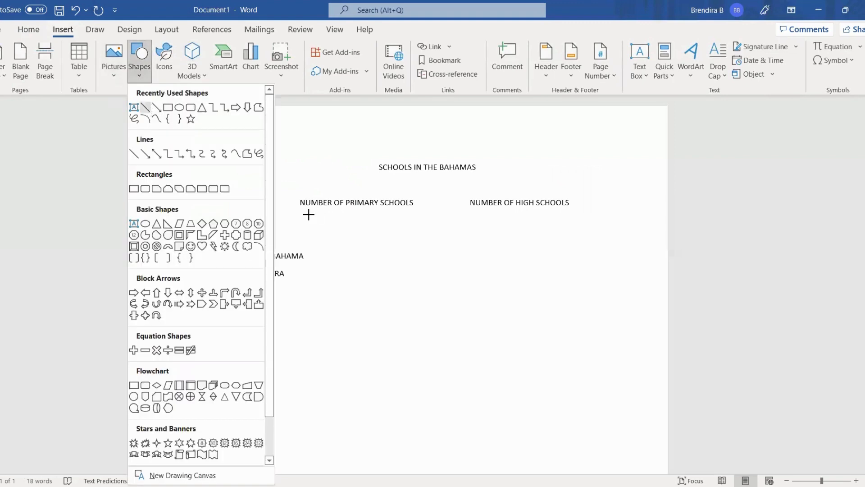
{"action": "mouse_move", "coordinate": [300, 198]}
{"action": "left_mouse_down"}
{"action": "mouse_move", "coordinate": [294, 238]}
{"action": "mouse_move", "coordinate": [300, 280]}
{"action": "left_mouse_up"}
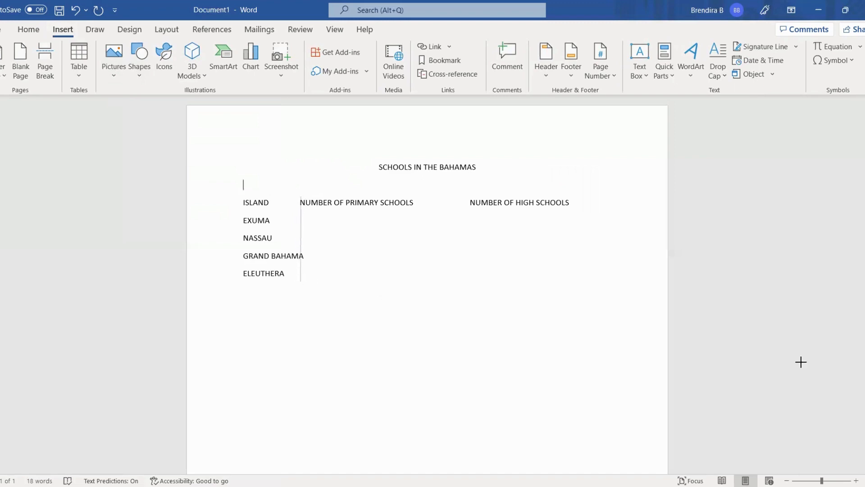
{"action": "key", "text": "Delete"}
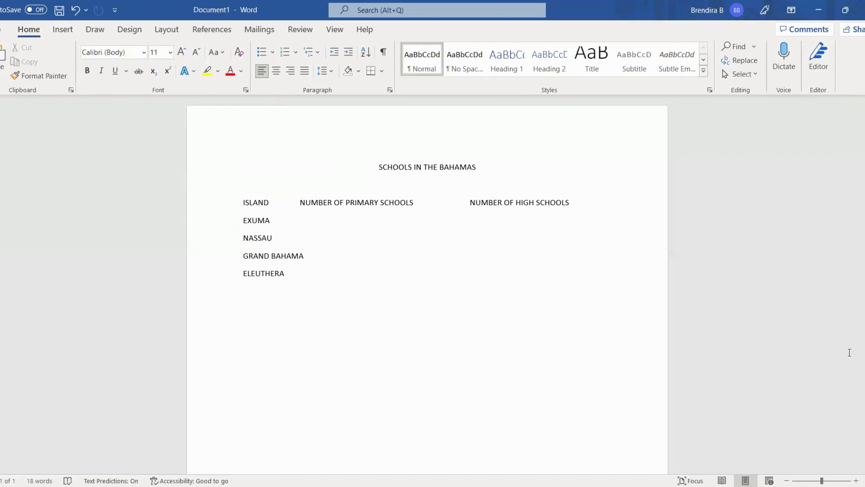
Shift the two school headings one tab stop to the right and enter 12 and 3 on the EXUMA line
{"action": "left_click", "coordinate": [301, 203]}
{"action": "key", "text": "Tab"}
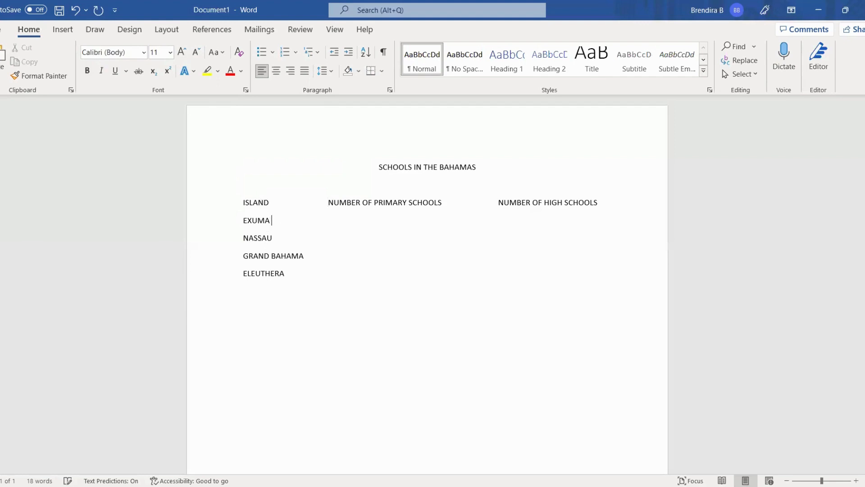
{"action": "key", "text": "Tab"}
{"action": "key", "text": "Tab"}
{"action": "type", "text": "12"}
{"action": "key", "text": "Tab"}
{"action": "type", "text": "3"}
Enter 18 primary schools and 20 high schools on the NASSAU line, spaced with tabs
{"action": "key", "text": "Down"}
{"action": "key", "text": "Tab"}
{"action": "key", "text": "Tab"}
{"action": "type", "text": "18"}
{"action": "key", "text": "Tab"}
{"action": "key", "text": "Tab"}
{"action": "type", "text": "20"}
Enter 8 and 15 on the GRAND BAHAMA line and 8 and 10 on the ELEUTHERA line, spaced with tabs
{"action": "key", "text": "Down"}
{"action": "type", "text": "8"}
{"action": "key", "text": "Tab"}
{"action": "key", "text": "Tab"}
{"action": "key", "text": "Tab"}
{"action": "key", "text": "Tab"}
{"action": "type", "text": "15"}
{"action": "key", "text": "Tab"}
{"action": "type", "text": "8"}
{"action": "key", "text": "Tab"}
{"action": "key", "text": "Tab"}
{"action": "type", "text": "10"}
Adjust the tab spacing on the EXUMA line so 12 and 3 line up under their headings
{"action": "left_click", "coordinate": [329, 220]}
{"action": "key", "text": "Tab"}
{"action": "key", "text": "Tab"}
{"action": "key", "text": "Tab"}
{"action": "key", "text": "Tab"}
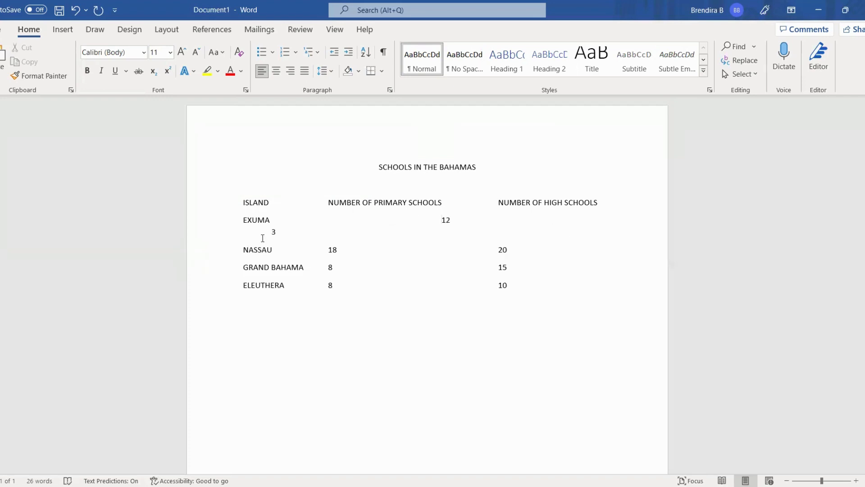
{"action": "key", "text": "BackSpace"}
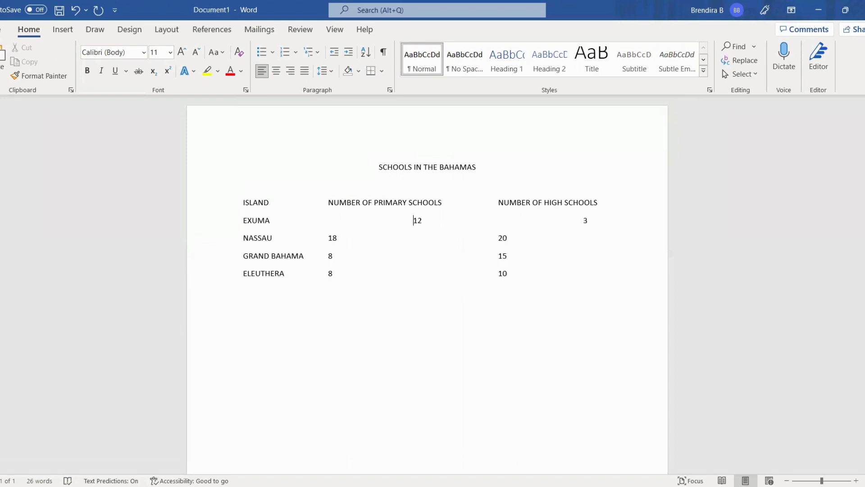
{"action": "key", "text": "BackSpace"}
{"action": "key", "text": "BackSpace"}
{"action": "key", "text": "BackSpace"}
{"action": "key", "text": "Return"}
{"action": "key", "text": "Return"}
{"action": "left_click", "coordinate": [324, 219]}
{"action": "key", "text": "Tab"}
{"action": "key", "text": "Tab"}
{"action": "key", "text": "BackSpace"}
{"action": "key", "text": "BackSpace"}
Insert a table with three columns and five rows below the tabbed list
{"action": "left_click", "coordinate": [373, 336]}
{"action": "left_click", "coordinate": [70, 30]}
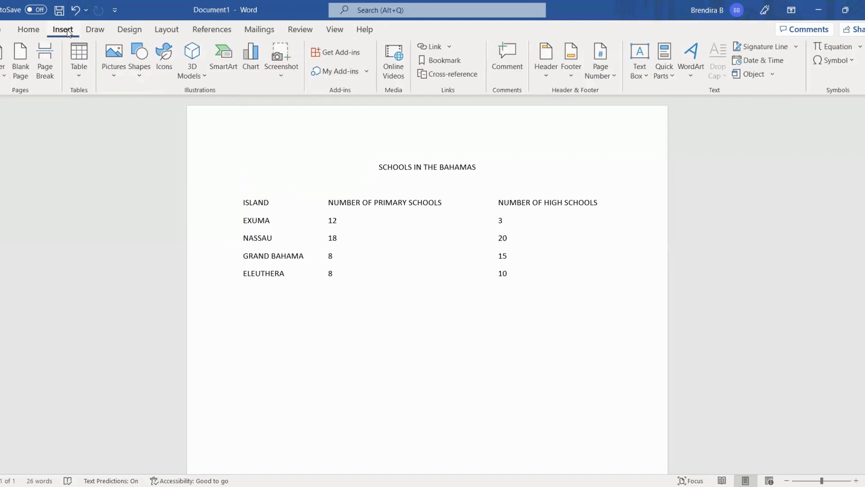
{"action": "left_click", "coordinate": [79, 79]}
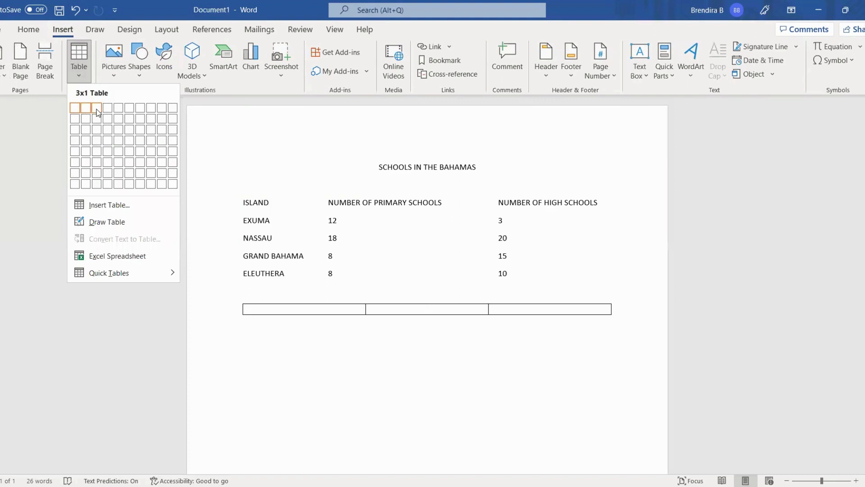
{"action": "left_click", "coordinate": [96, 153]}
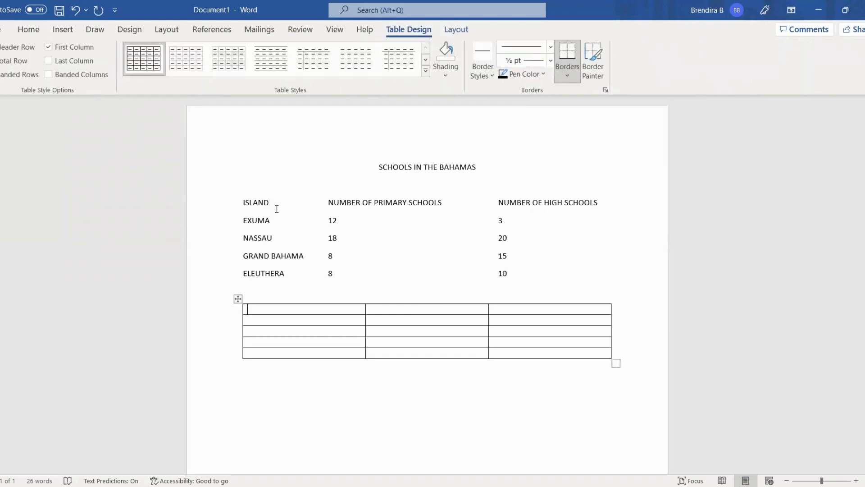
Fill the table's first row with ISLAND, NUMBER OF PRIMARY SCHOOLS and NUMBER OF HIGH SCHOOLS
{"action": "type", "text": "ISLAND"}
{"action": "key", "text": "Tab"}
{"action": "type", "text": "NUMBER OF S"}
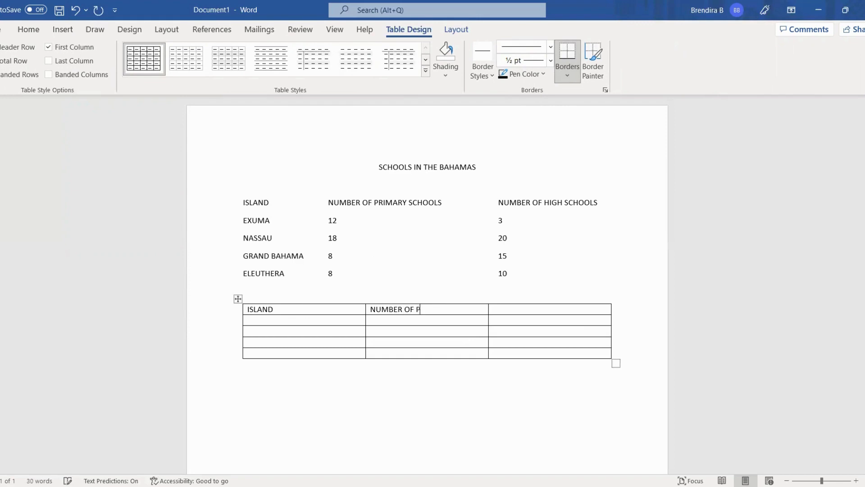
{"action": "type", "text": "RIMARY SCHOOLS"}
{"action": "key", "text": "Tab"}
{"action": "type", "text": "NUMBER OF "}
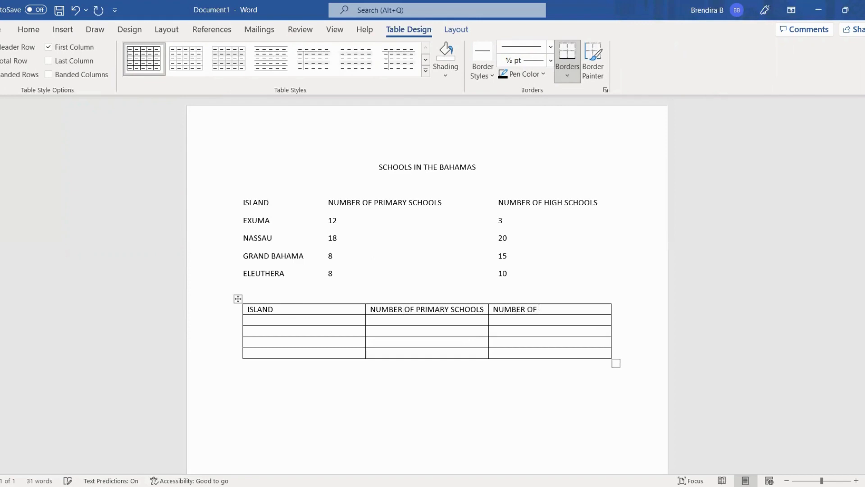
{"action": "type", "text": "HIGH S"}
{"action": "type", "text": "CHOOLS"}
Fill the table's second row with EXUMA, 12 and 3
{"action": "type", "text": "EXUMA"}
{"action": "key", "text": "Tab"}
{"action": "type", "text": "12"}
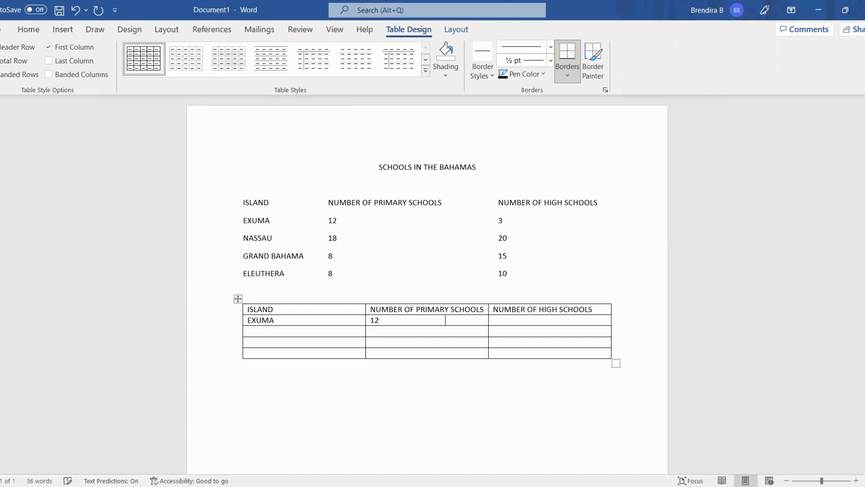
{"action": "key", "text": "Tab"}
{"action": "type", "text": "3"}
{"action": "key", "text": "Tab"}
Fill the next two table rows with NASSAU, 18, 20 and GRAND BAHAMA, 8, 15
{"action": "type", "text": "NASSAU"}
{"action": "key", "text": "Tab"}
{"action": "type", "text": "18"}
{"action": "key", "text": "Tab"}
{"action": "type", "text": "2GRAND BAHAMA"}
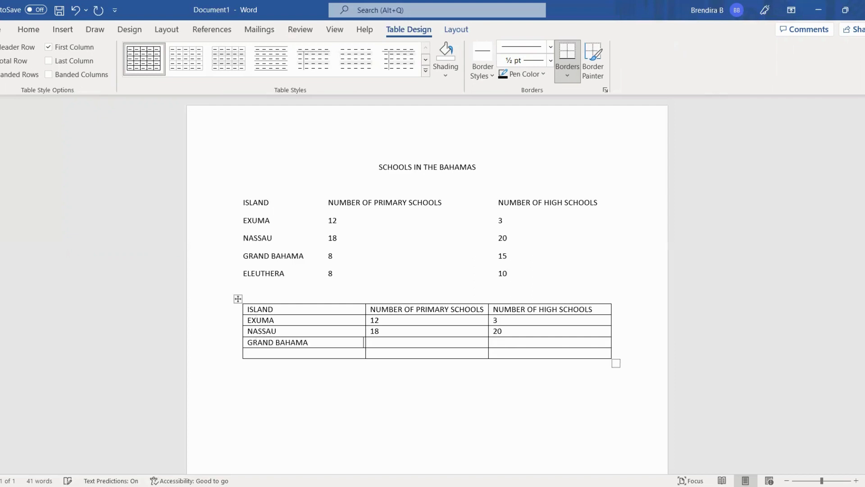
{"action": "key", "text": "Tab"}
{"action": "type", "text": "8"}
{"action": "key", "text": "Tab"}
{"action": "type", "text": "15"}
Fill the table's last row with ELEUTHERA, 8 and 10
{"action": "key", "text": "Tab"}
{"action": "type", "text": "ELU"}
{"action": "key", "text": "BackSpace"}
{"action": "type", "text": "EUTHERA"}
{"action": "key", "text": "Tab"}
{"action": "type", "text": "8"}
{"action": "key", "text": "Tab"}
{"action": "type", "text": "10"}
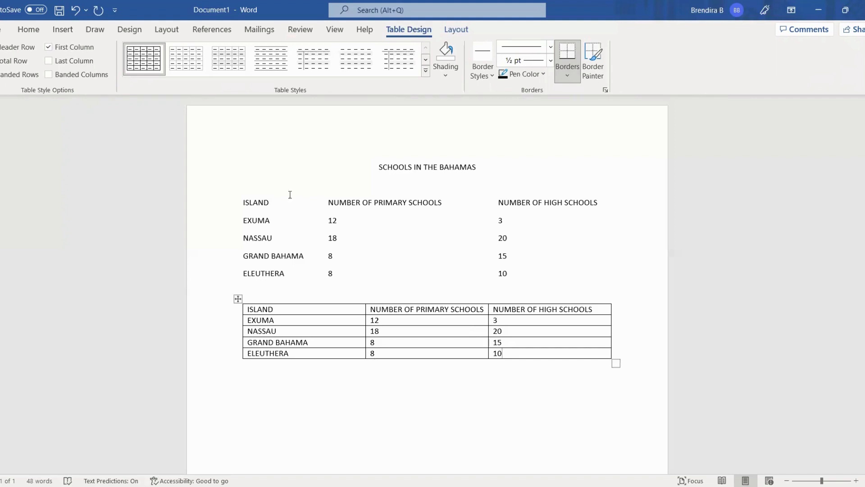
Add the centred title SCHOOLS IN THE BAHAMAS on a new line directly above the table
{"action": "left_click", "coordinate": [428, 412]}
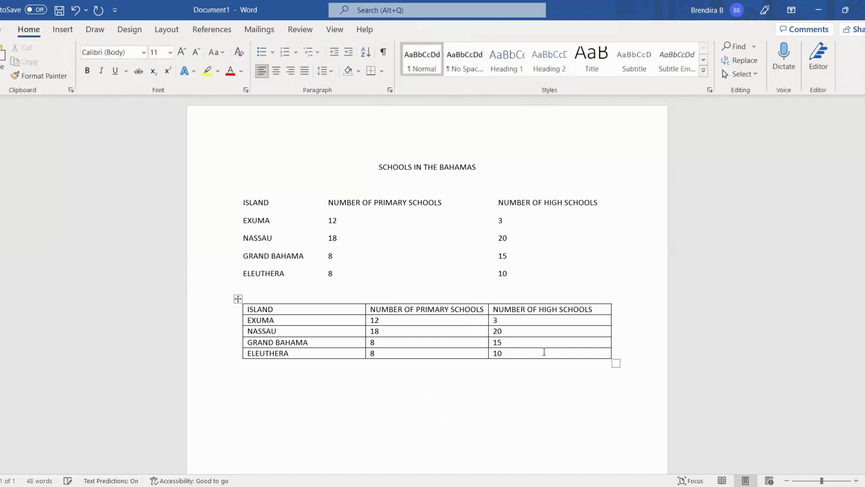
{"action": "left_click", "coordinate": [506, 294]}
{"action": "key", "text": "Return"}
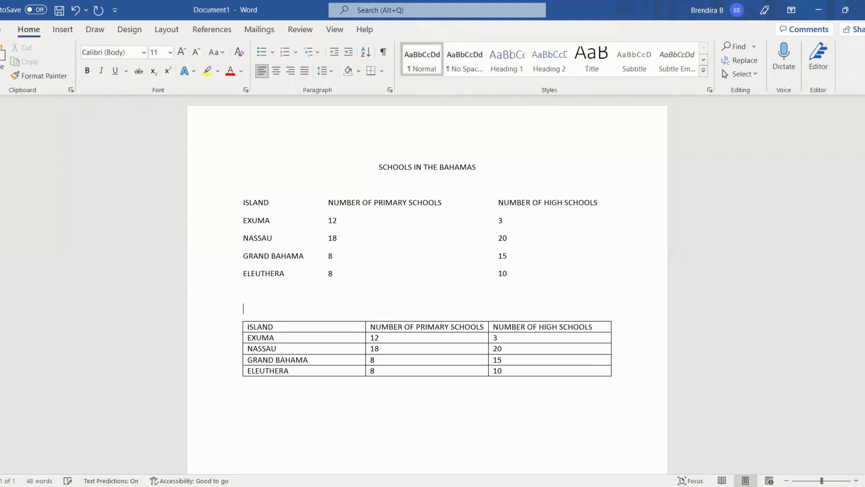
{"action": "type", "text": "SCHOOLS IN THE BH"}
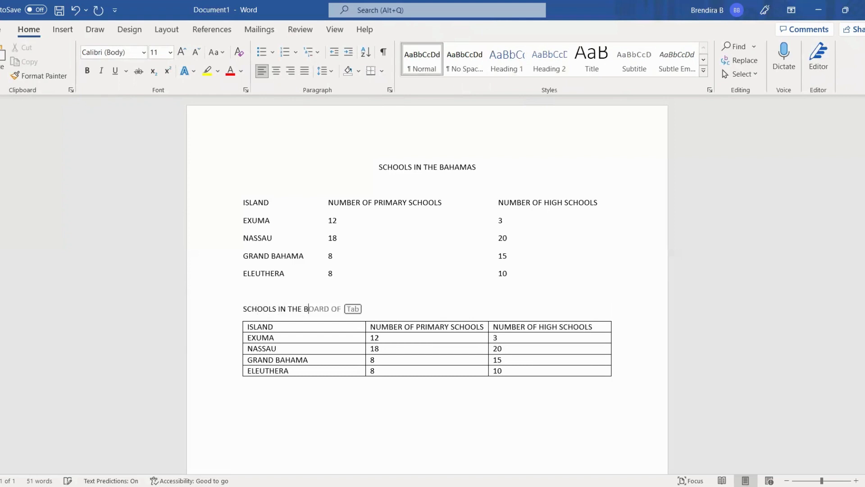
{"action": "key", "text": "BackSpace"}
{"action": "type", "text": "AHAMAS"}
{"action": "left_click", "coordinate": [277, 71]}
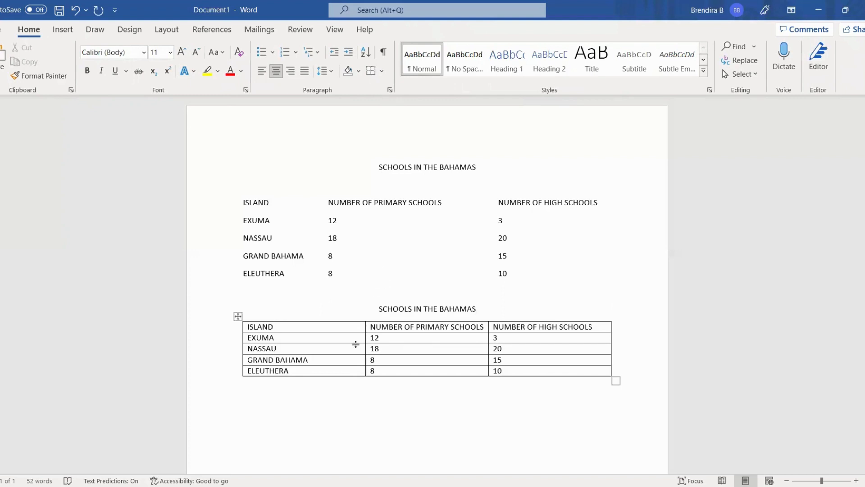
Narrow the ISLAND column and resize the two school columns so each heading fits on one line
{"action": "left_click_drag", "start_coordinate": [364, 340], "coordinate": [318, 342]}
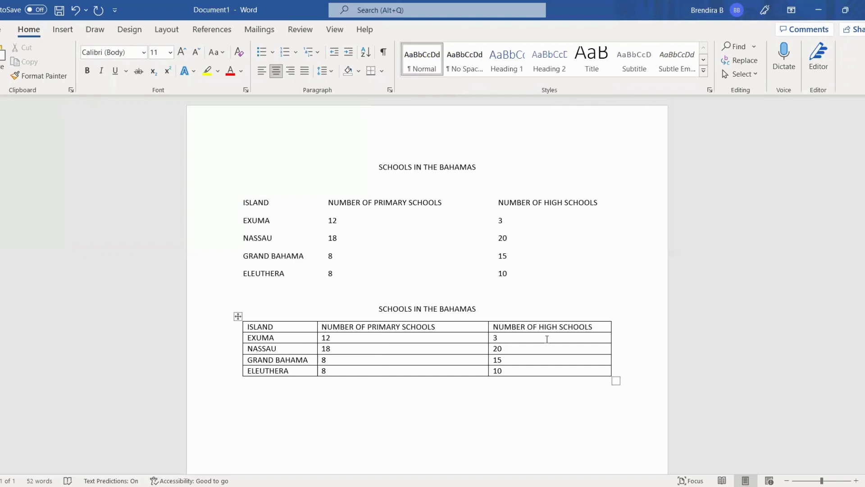
{"action": "key", "text": "ctrl+z"}
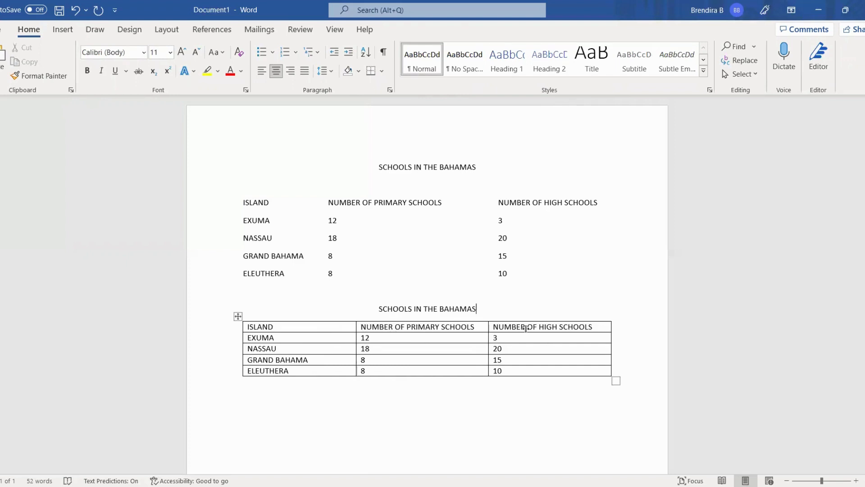
{"action": "key", "text": "ctrl+z"}
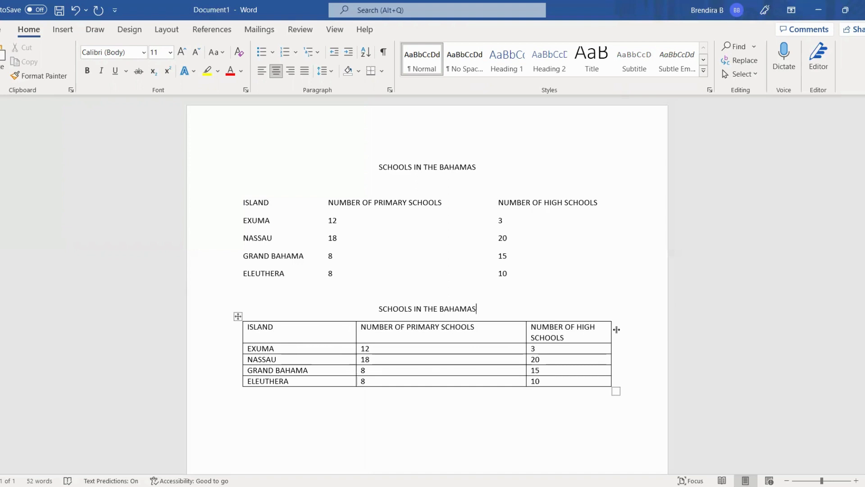
{"action": "left_click_drag", "start_coordinate": [616, 329], "coordinate": [620, 329]}
{"action": "left_click_drag", "start_coordinate": [444, 330], "coordinate": [445, 330]}
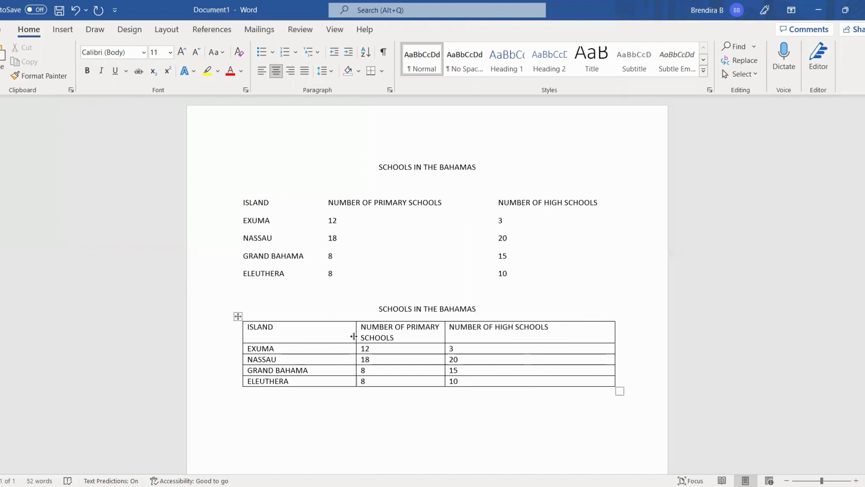
{"action": "left_click_drag", "start_coordinate": [354, 336], "coordinate": [328, 336]}
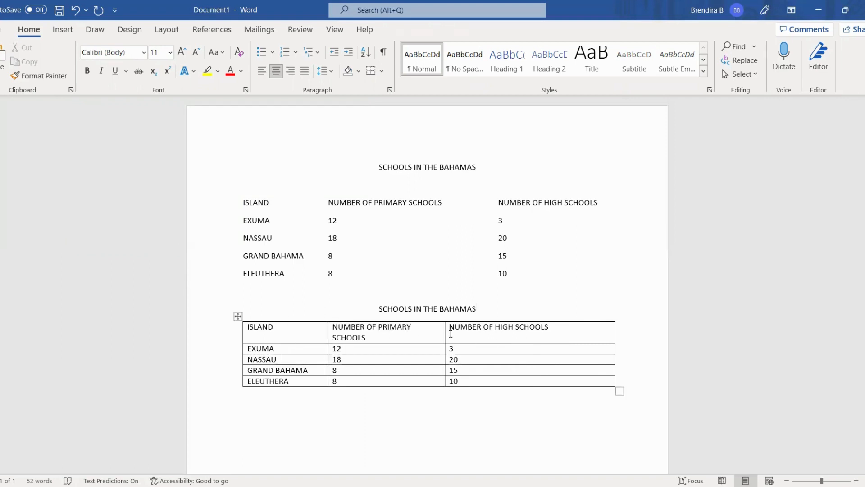
{"action": "left_click_drag", "start_coordinate": [446, 332], "coordinate": [469, 331]}
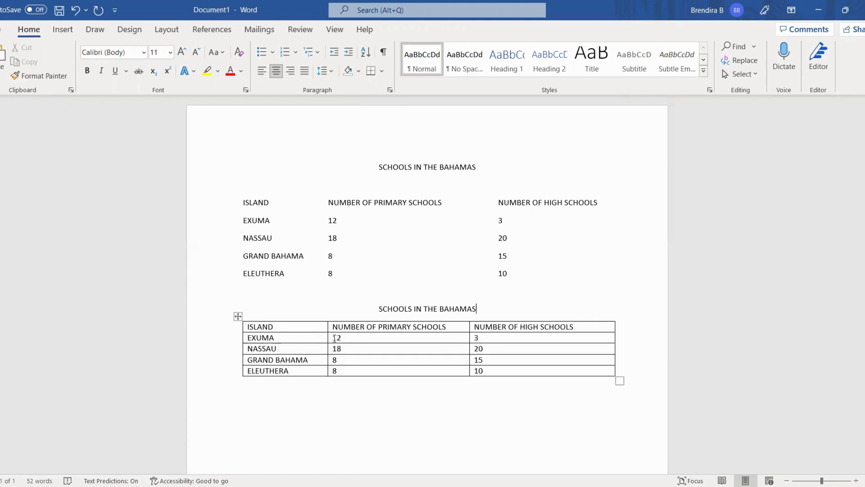
Right-align the numbers in both school columns below the heading row
{"action": "left_click", "coordinate": [335, 337]}
{"action": "left_click_drag", "start_coordinate": [337, 335], "coordinate": [441, 343]}
{"action": "left_click", "coordinate": [390, 353]}
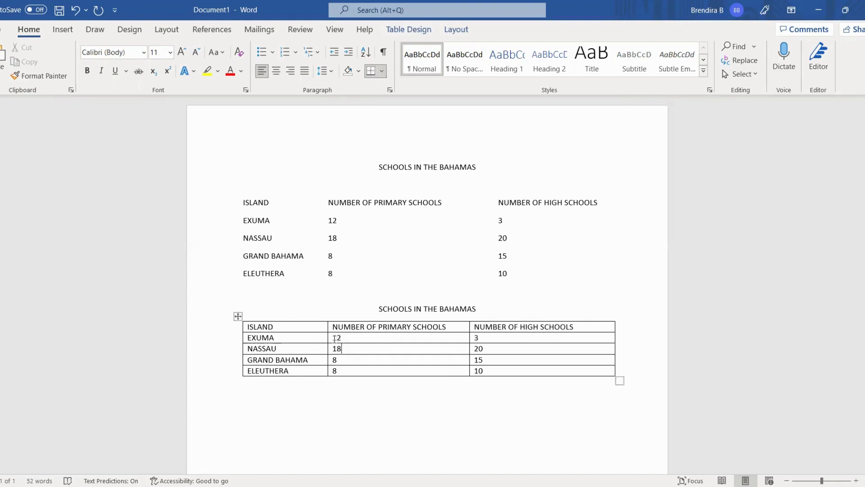
{"action": "left_click_drag", "start_coordinate": [337, 337], "coordinate": [502, 376]}
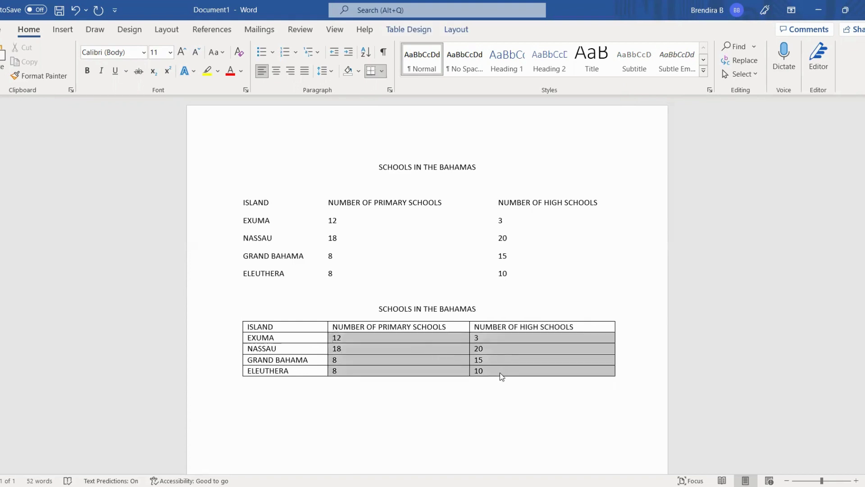
{"action": "left_click", "coordinate": [290, 71]}
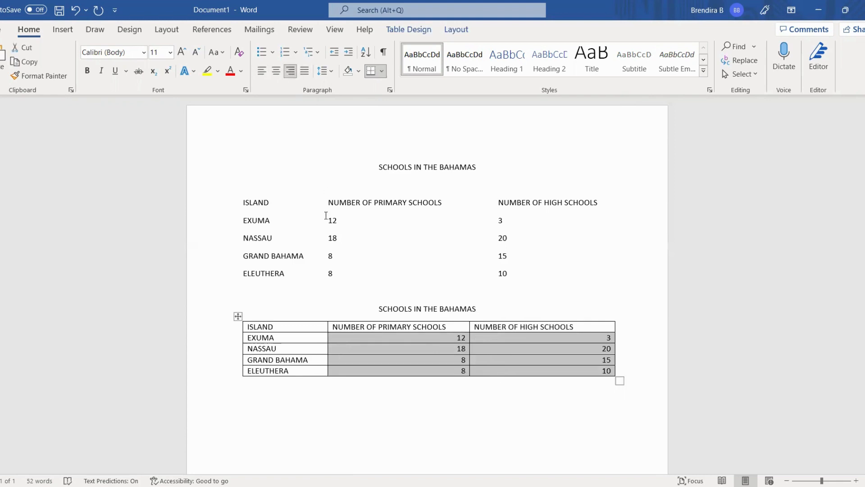
Centre the numbers in both school columns and the headings in the table's first row
{"action": "left_click", "coordinate": [276, 72]}
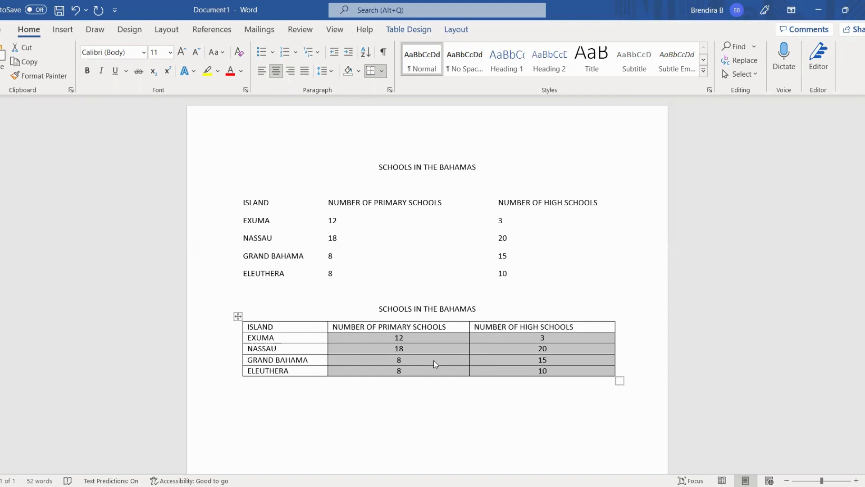
{"action": "left_click", "coordinate": [232, 330]}
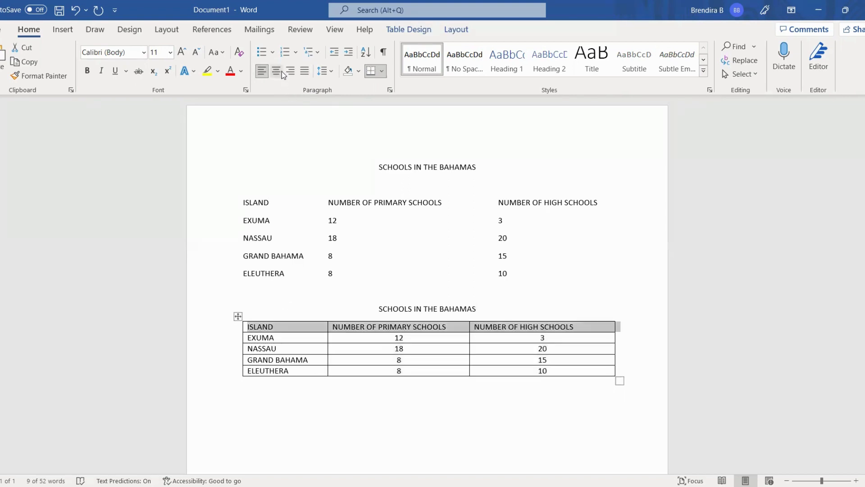
{"action": "left_click", "coordinate": [282, 71]}
{"action": "left_click", "coordinate": [416, 331]}
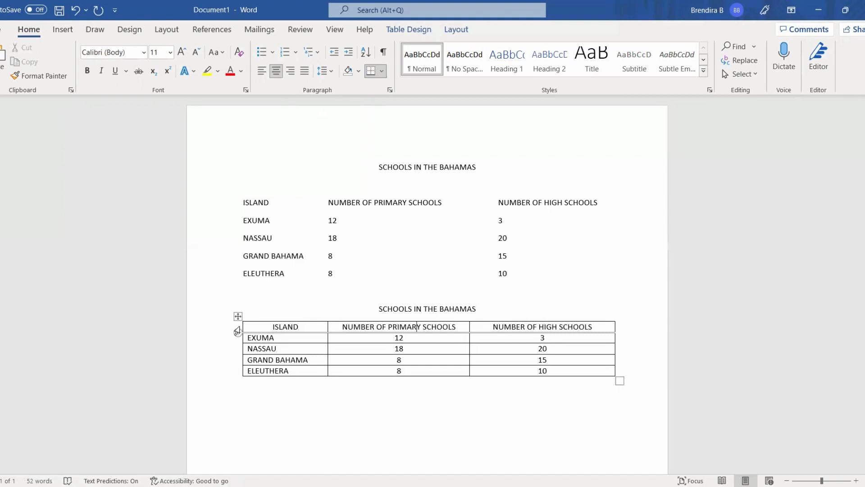
Make the table's heading row bold and italic, without underlining
{"action": "left_click_drag", "start_coordinate": [273, 326], "coordinate": [574, 324]}
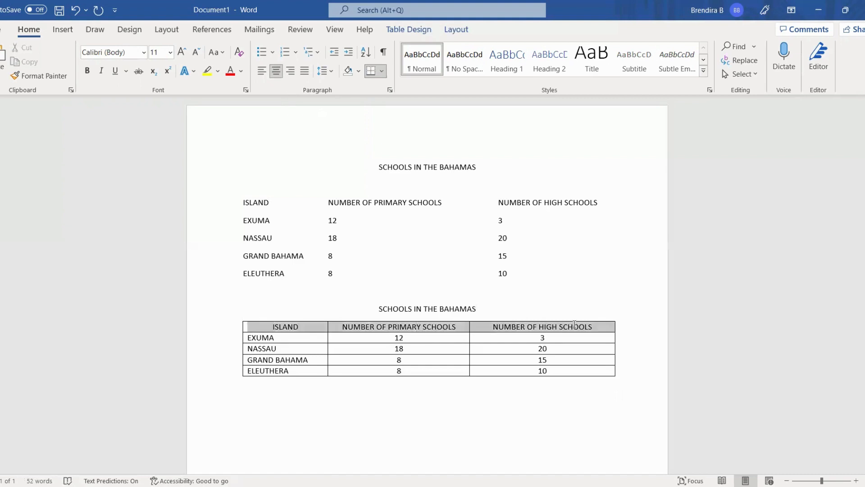
{"action": "left_click", "coordinate": [83, 71]}
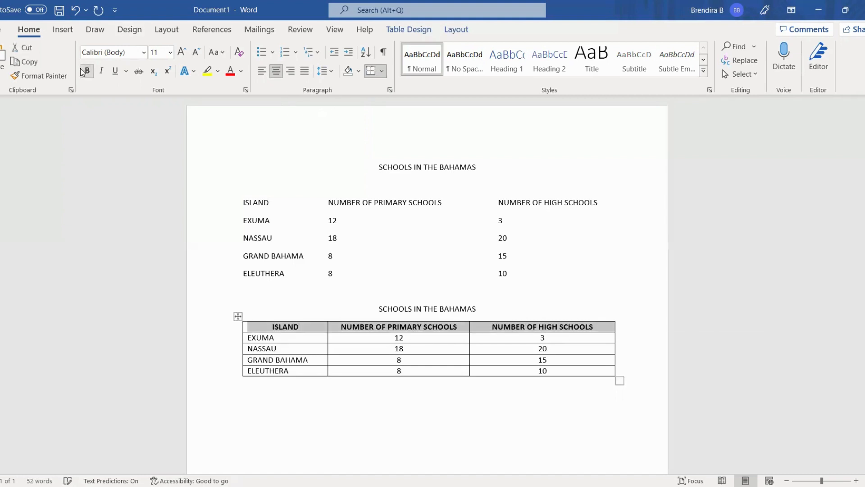
{"action": "left_click", "coordinate": [115, 71]}
{"action": "left_click", "coordinate": [115, 71]}
{"action": "left_click", "coordinate": [102, 71]}
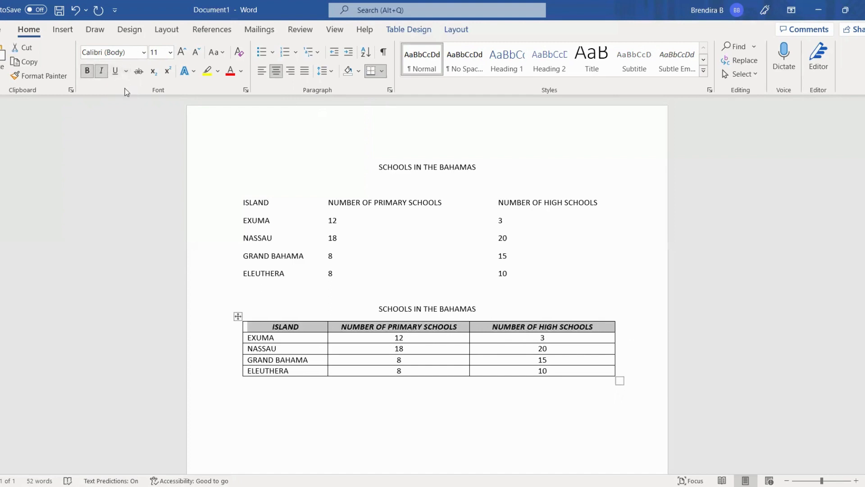
Enlarge the table's heading row text to 16 pt
{"action": "left_click", "coordinate": [182, 52]}
{"action": "left_click", "coordinate": [182, 52]}
{"action": "left_click", "coordinate": [182, 52]}
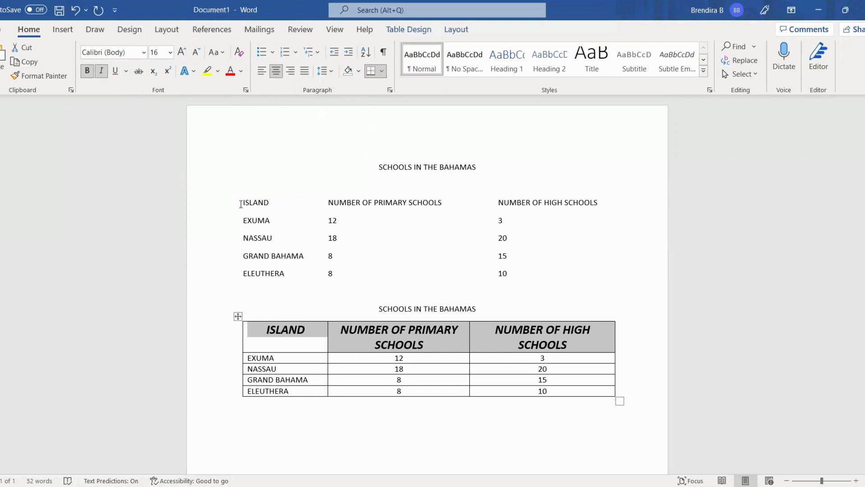
Enlarge the heading line of the tabbed list to 14 pt
{"action": "left_click_drag", "start_coordinate": [241, 201], "coordinate": [590, 204]}
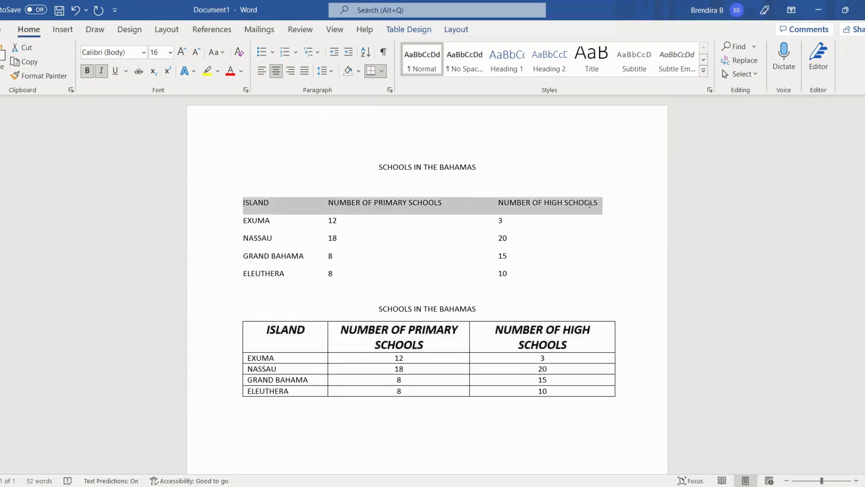
{"action": "left_click", "coordinate": [181, 52]}
{"action": "left_click", "coordinate": [181, 52]}
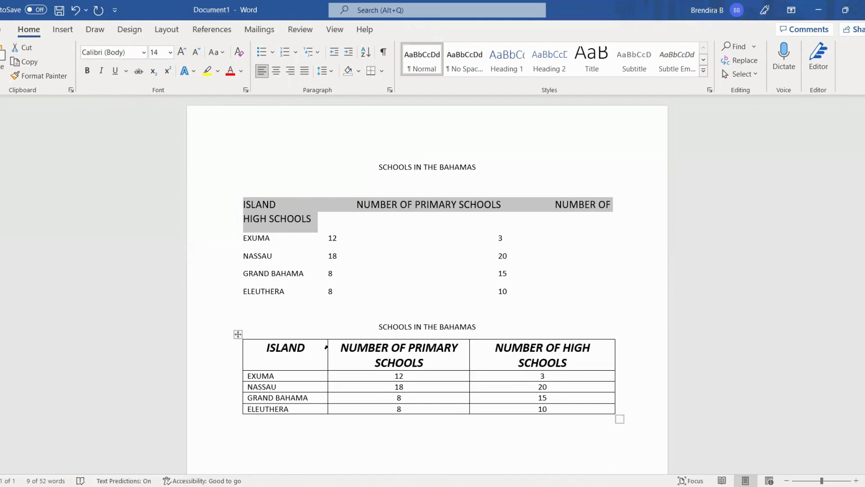
Reduce the table's heading row text to 12 pt
{"action": "left_click", "coordinate": [321, 359]}
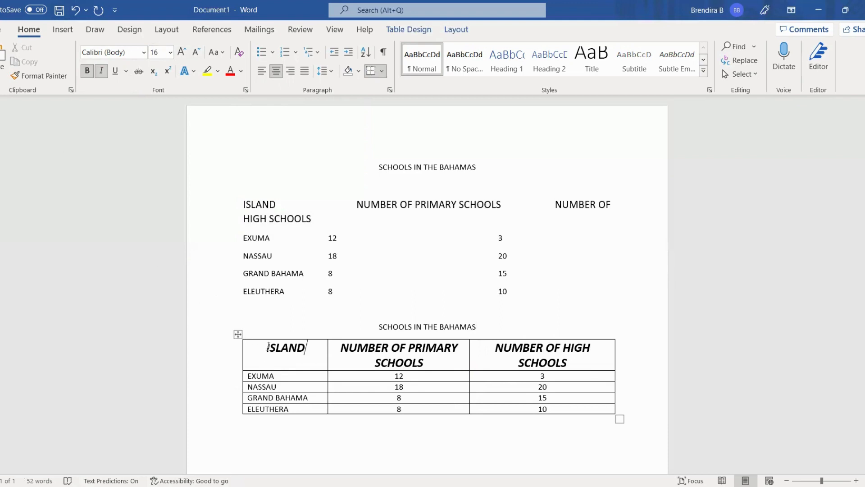
{"action": "left_click_drag", "start_coordinate": [268, 346], "coordinate": [517, 356]}
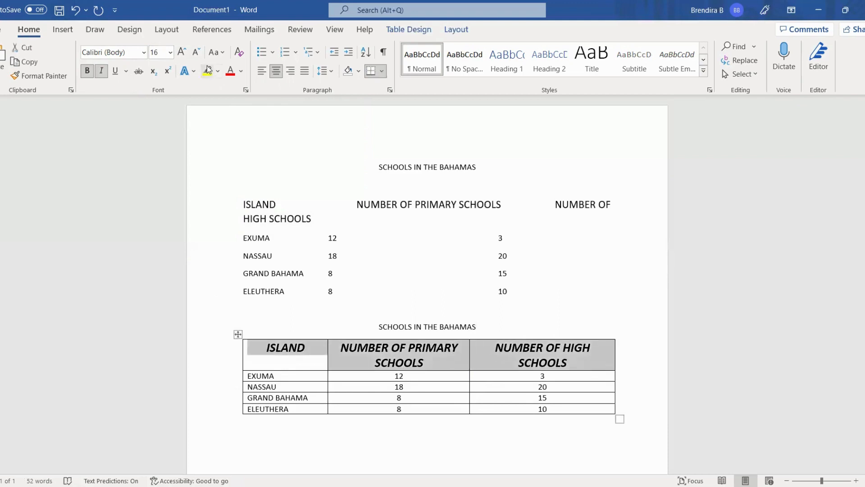
{"action": "left_click", "coordinate": [196, 53]}
{"action": "left_click", "coordinate": [196, 52]}
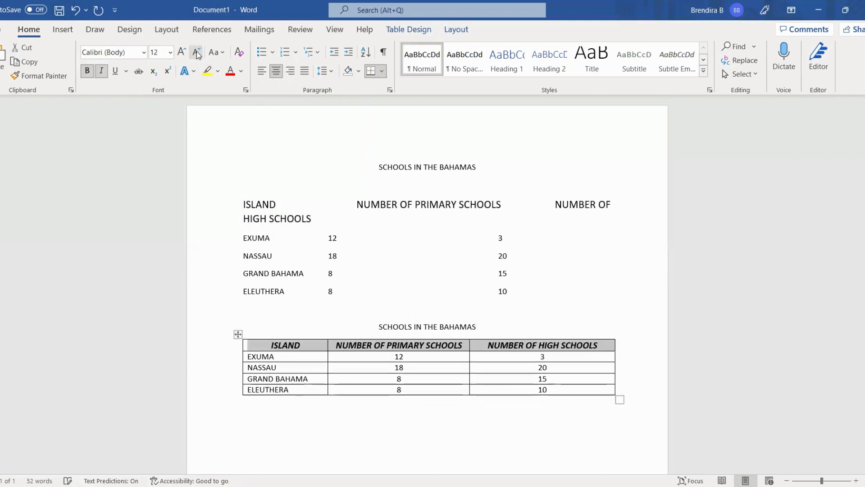
{"action": "left_click", "coordinate": [382, 400]}
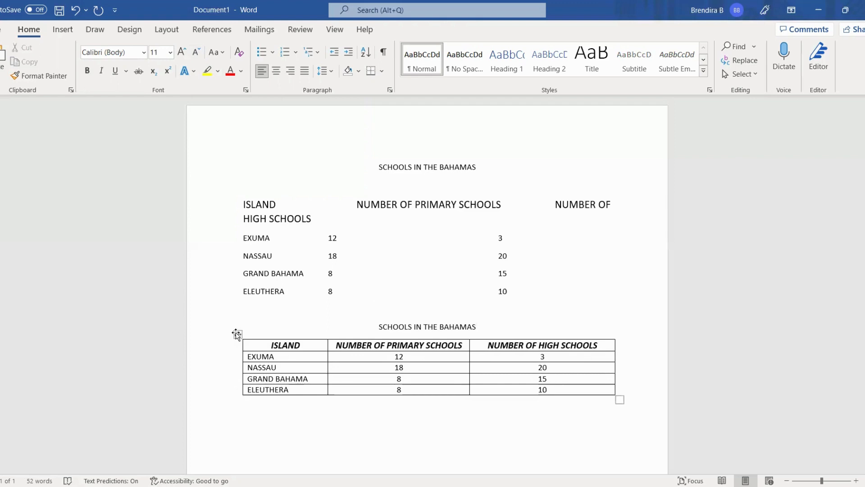
Remove all borders from the whole table using the No Border option
{"action": "left_click", "coordinate": [236, 334]}
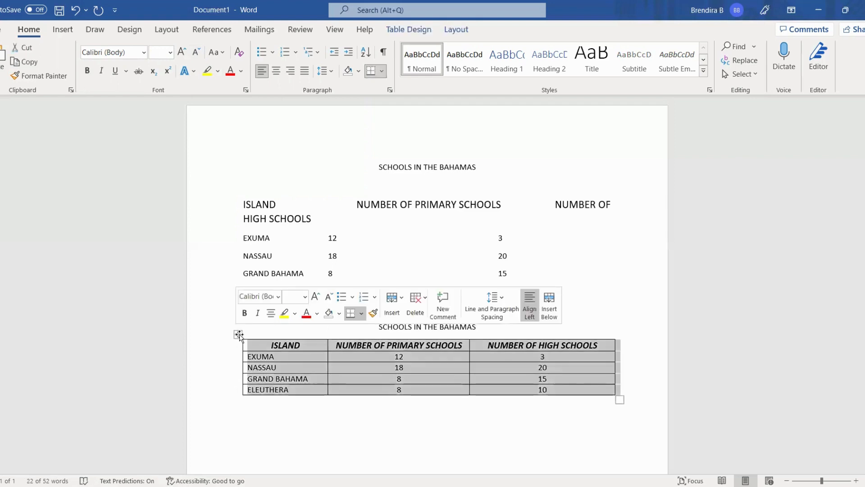
{"action": "left_click", "coordinate": [361, 312]}
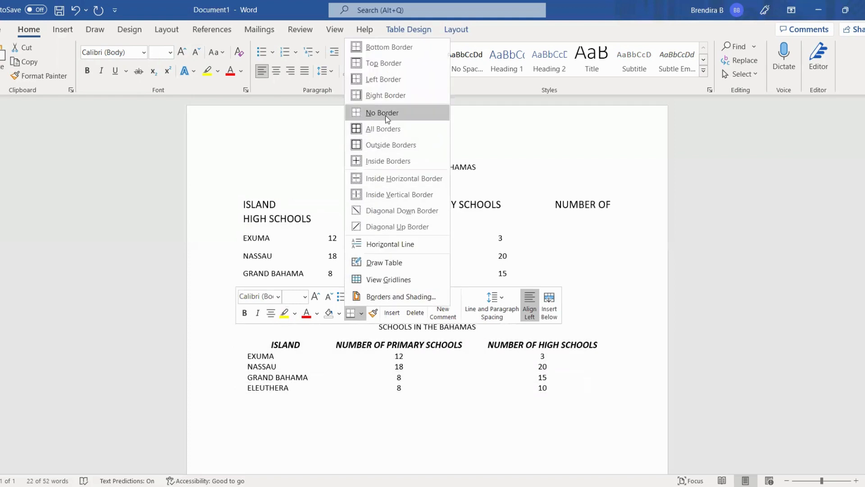
{"action": "left_click", "coordinate": [385, 113]}
{"action": "left_click", "coordinate": [795, 410]}
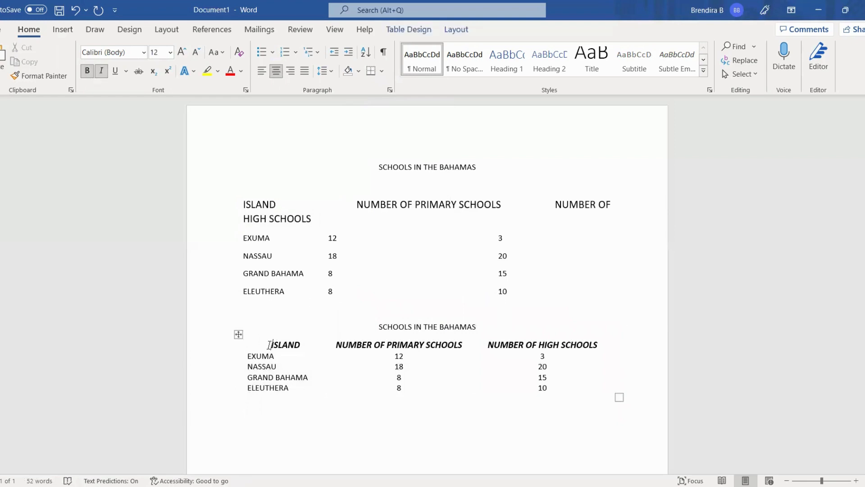
Reduce the borderless table's heading row text to 11 pt
{"action": "left_click_drag", "start_coordinate": [269, 345], "coordinate": [541, 347]}
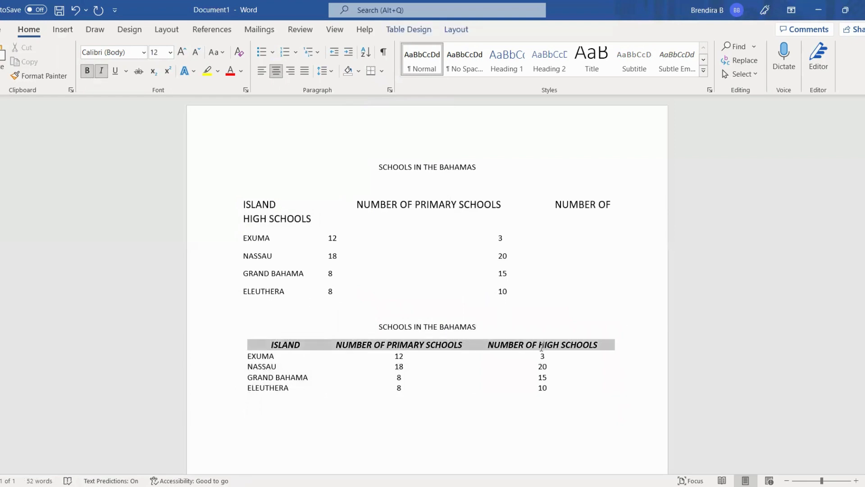
{"action": "left_click", "coordinate": [195, 53]}
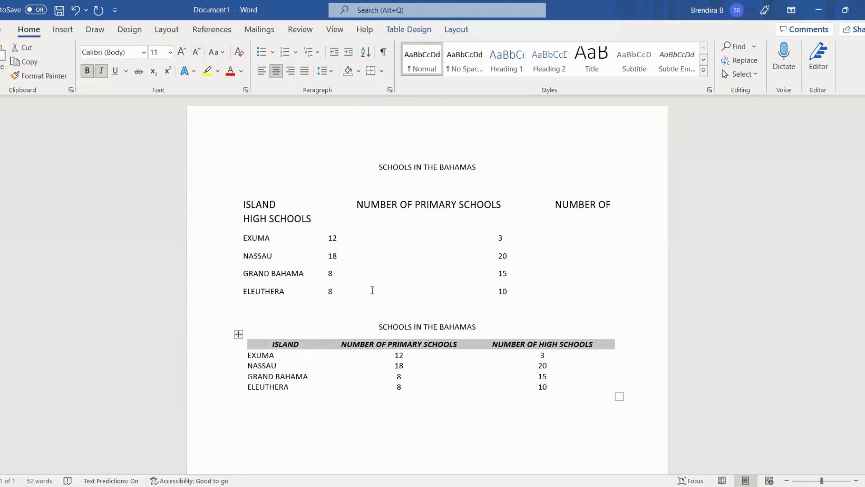
Try left and right alignment on the table's heading row, and return it to centred
{"action": "left_click", "coordinate": [264, 71]}
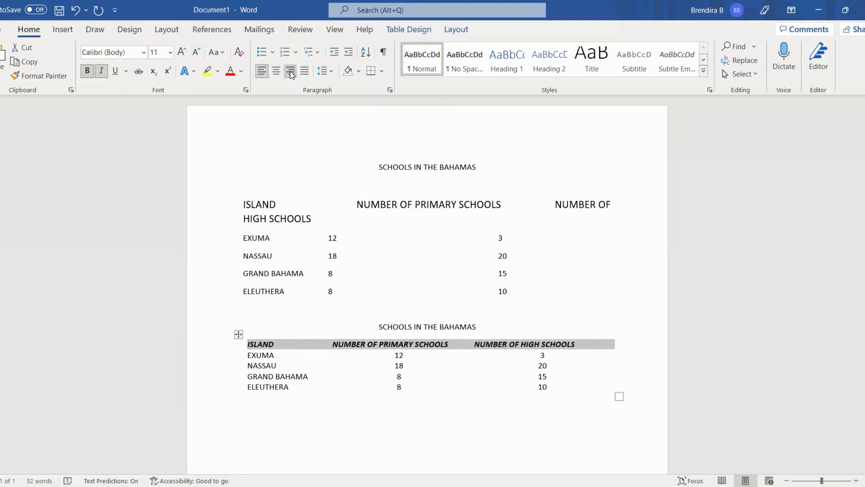
{"action": "left_click", "coordinate": [290, 71]}
{"action": "left_click", "coordinate": [279, 73]}
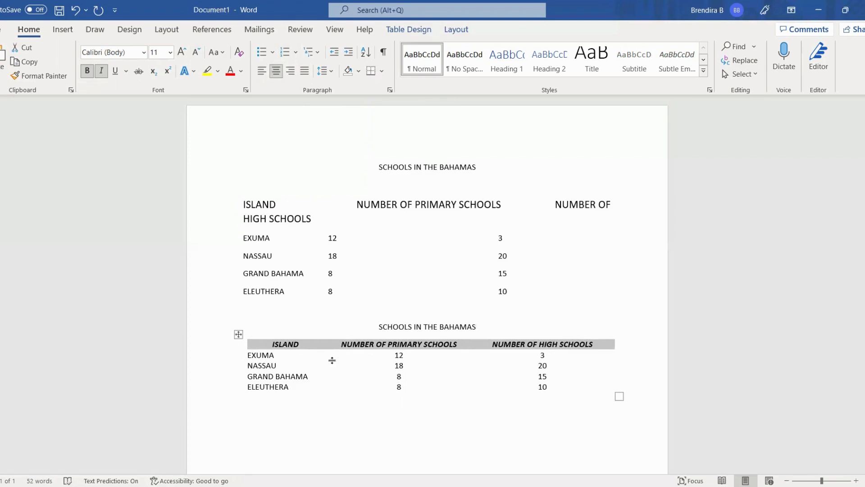
Widen the ISLAND column slightly by shifting its boundary with the NUMBER OF PRIMARY SCHOOLS column
{"action": "left_click", "coordinate": [392, 395]}
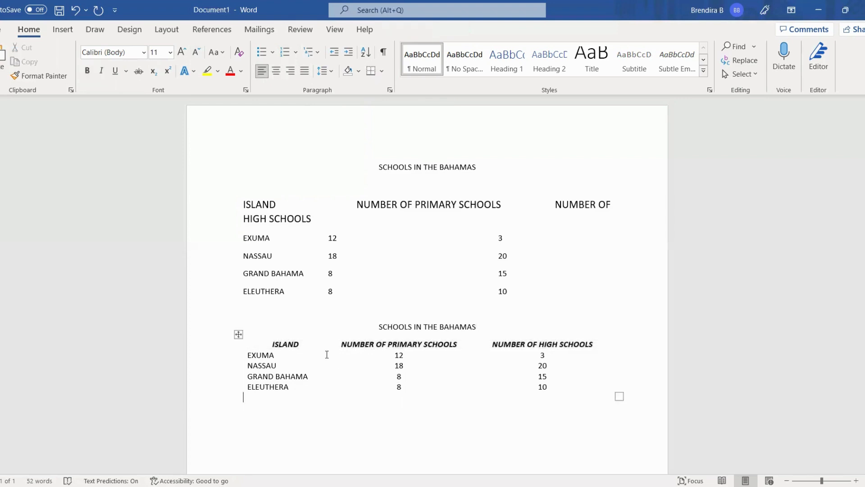
{"action": "mouse_move", "coordinate": [329, 355]}
{"action": "left_mouse_down"}
{"action": "mouse_move", "coordinate": [392, 352]}
{"action": "mouse_move", "coordinate": [343, 350]}
{"action": "left_mouse_up"}
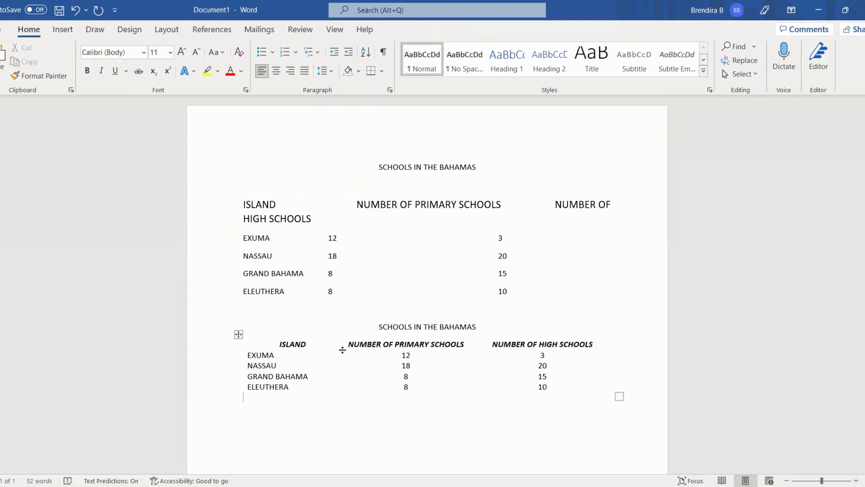